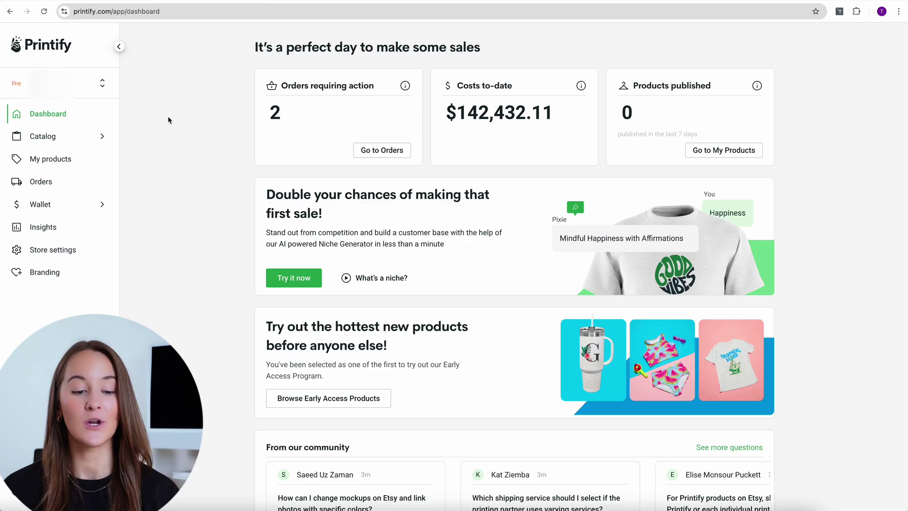
Add a new Amazon store in Printify and enter the name 'type in your store name here'
{"action": "left_click", "coordinate": [102, 84]}
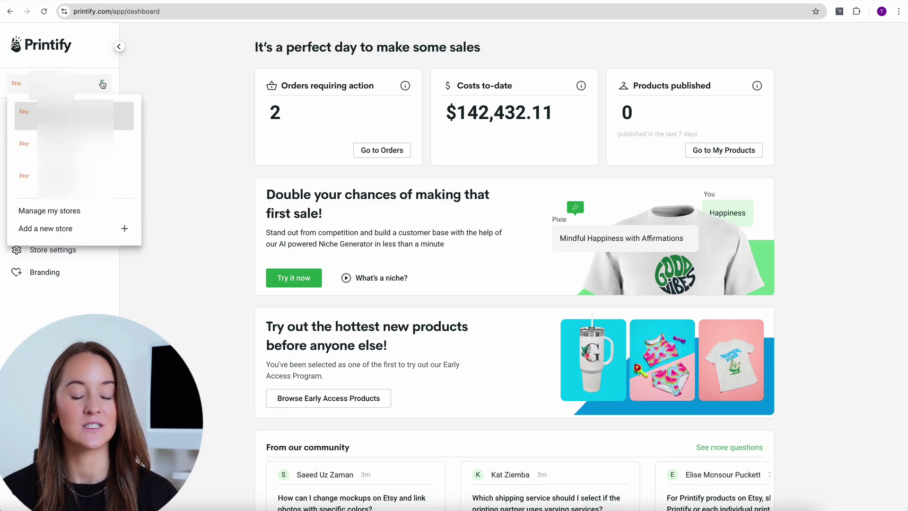
{"action": "left_click", "coordinate": [113, 228]}
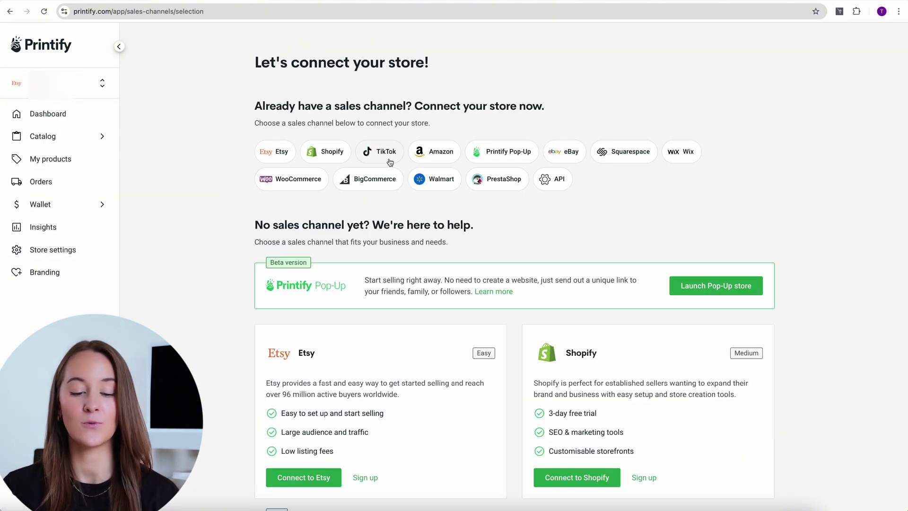
{"action": "left_click", "coordinate": [438, 152]}
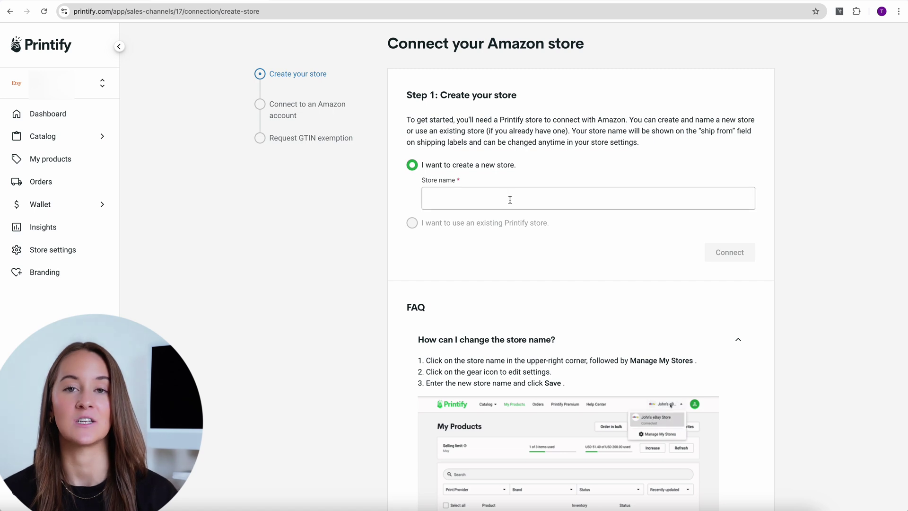
{"action": "left_click", "coordinate": [503, 198]}
{"action": "type", "text": "typ"}
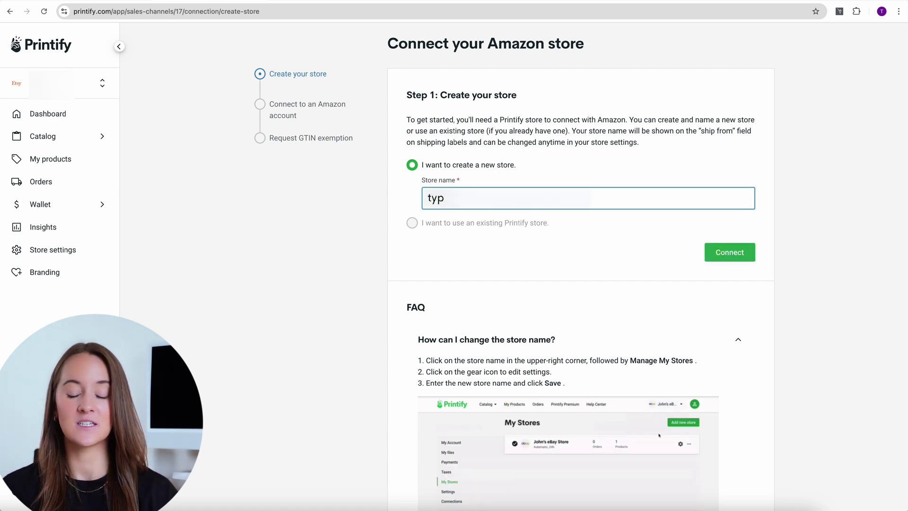
{"action": "type", "text": "e in your store name her"}
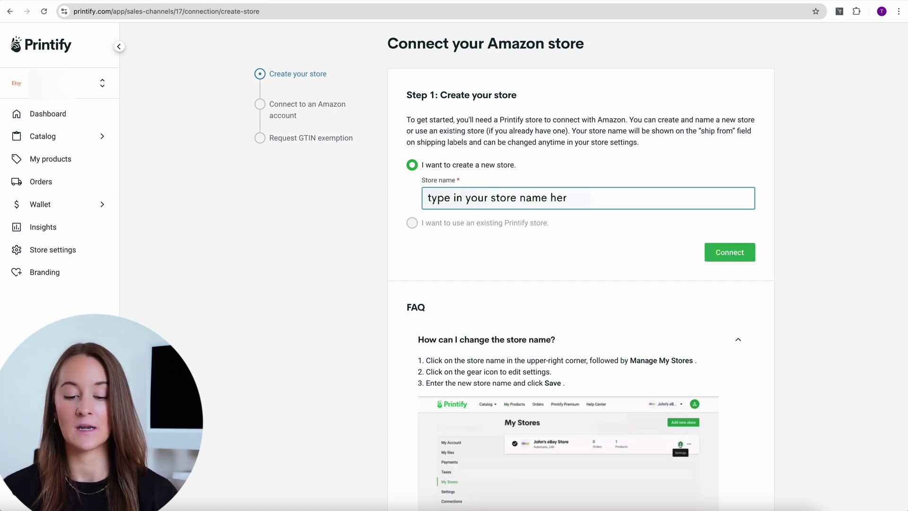
{"action": "type", "text": "e"}
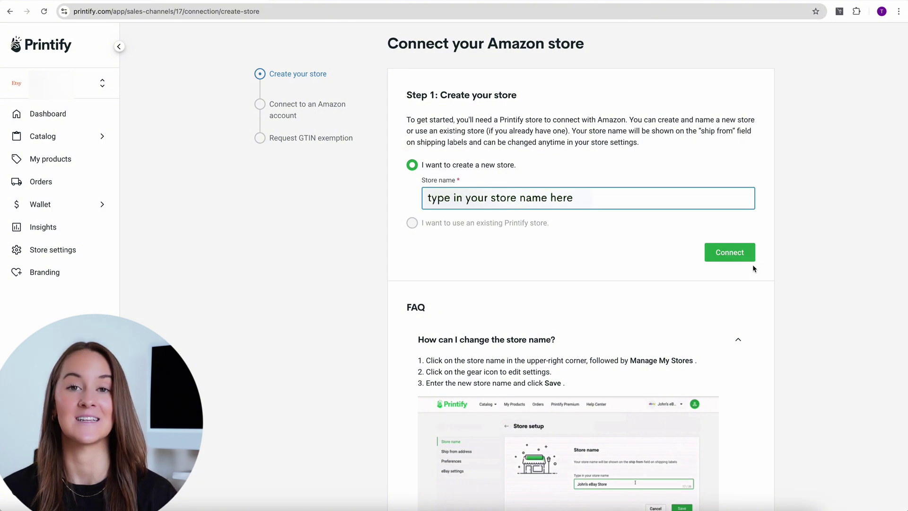
Create the store, confirm an existing Amazon Seller account, and connect to Amazon US
{"action": "left_click", "coordinate": [741, 255]}
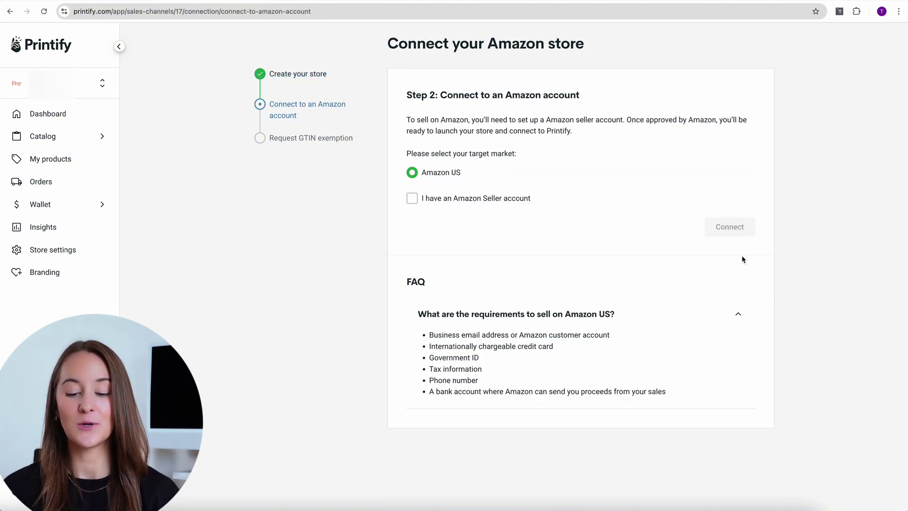
{"action": "left_click", "coordinate": [493, 202]}
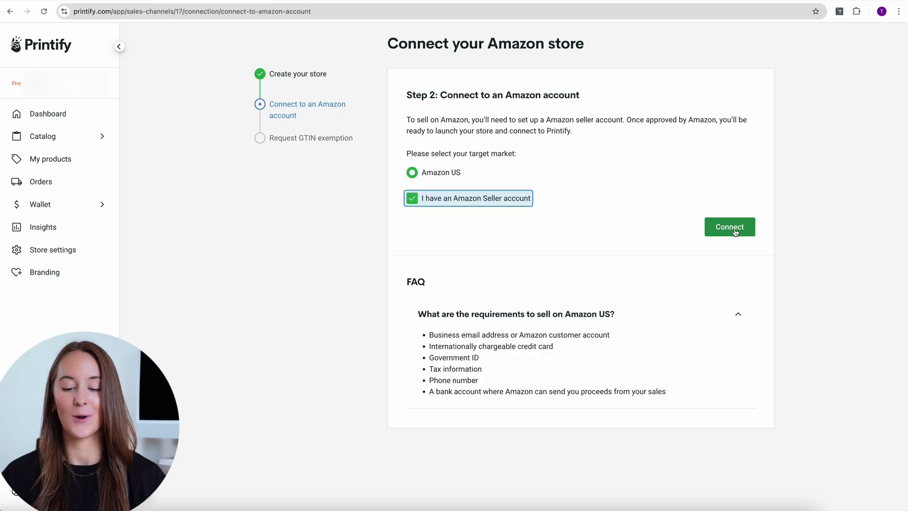
{"action": "left_click", "coordinate": [735, 232]}
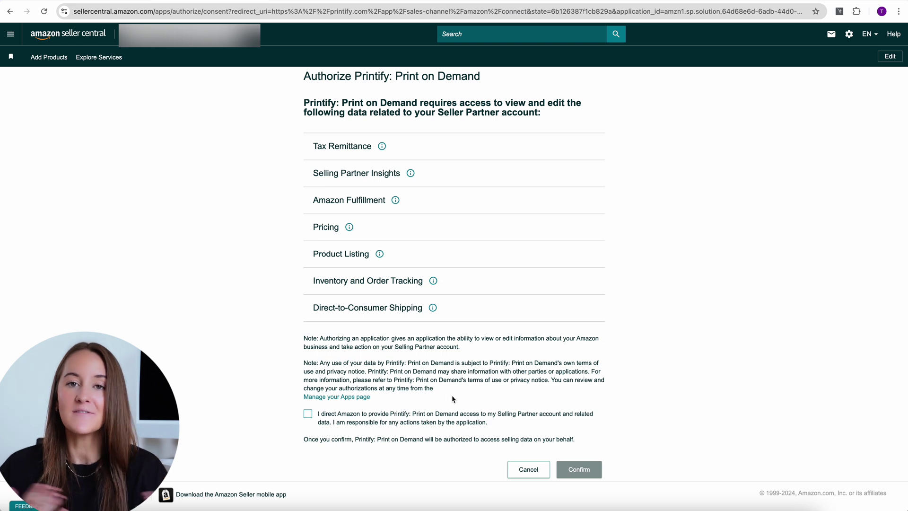
Consent to and confirm Printify: Print on Demand's access to the Seller Central account
{"action": "left_click", "coordinate": [350, 417]}
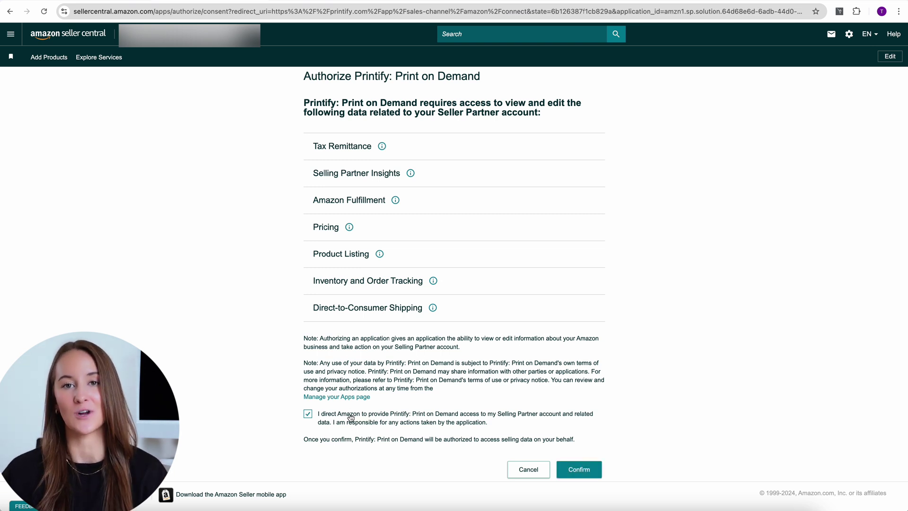
{"action": "left_click", "coordinate": [583, 472]}
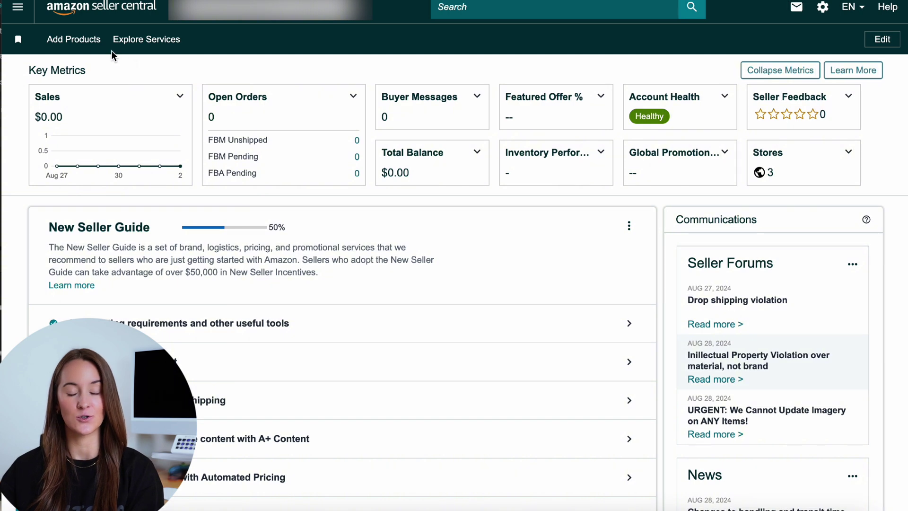
Start a blank-form product via Catalog > Add Products and discard the old draft
{"action": "left_click", "coordinate": [18, 8]}
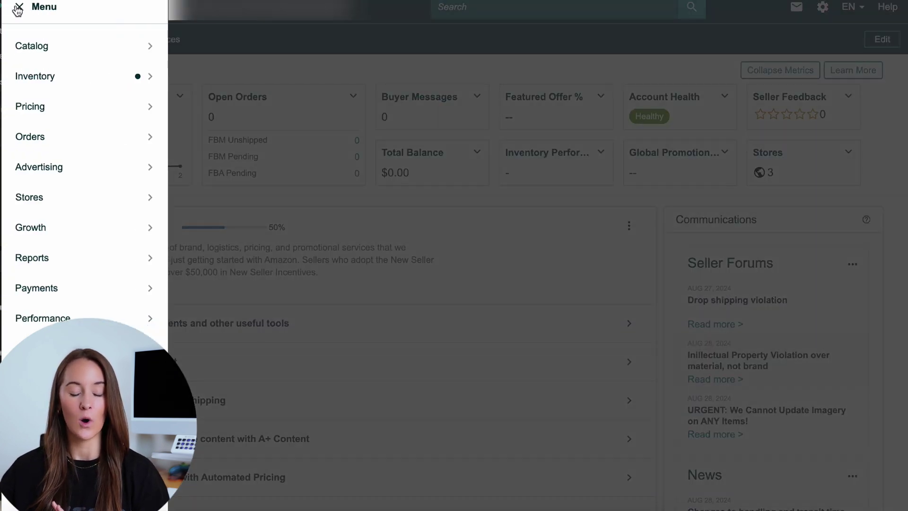
{"action": "mouse_move", "coordinate": [66, 55]}
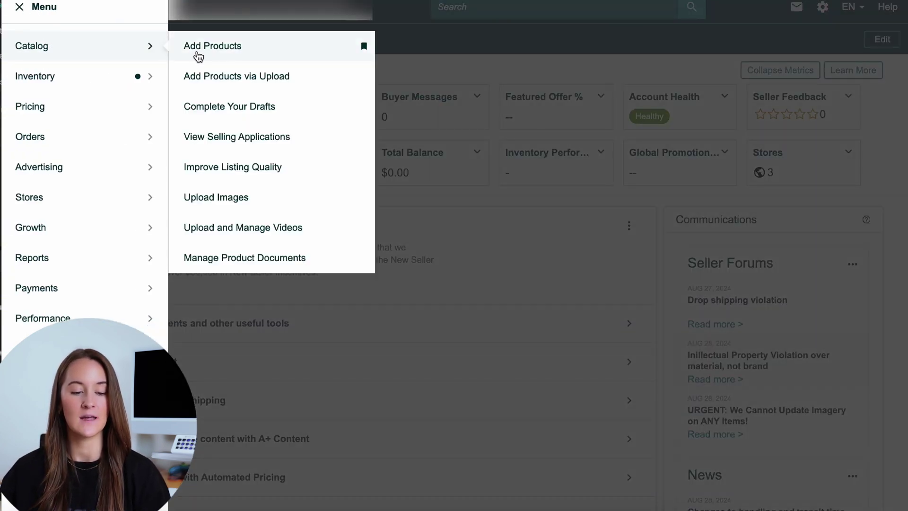
{"action": "left_click", "coordinate": [235, 52]}
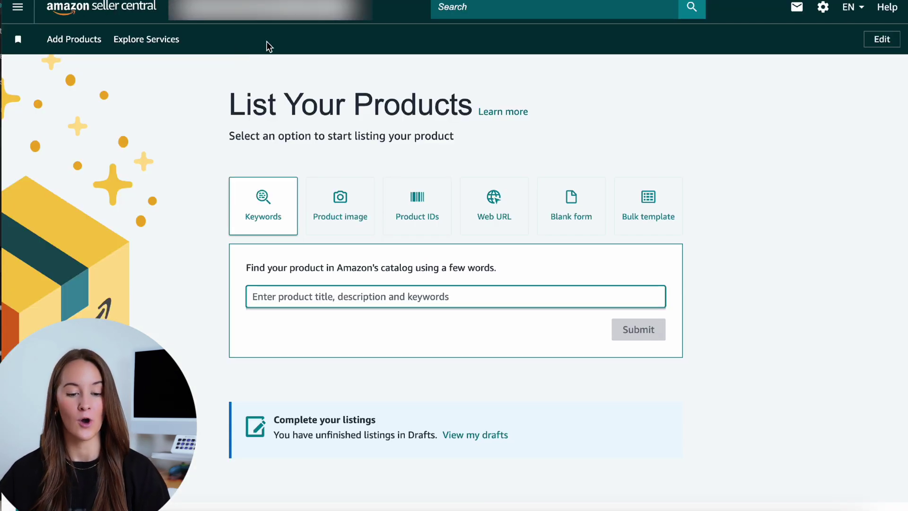
{"action": "left_click", "coordinate": [567, 204]}
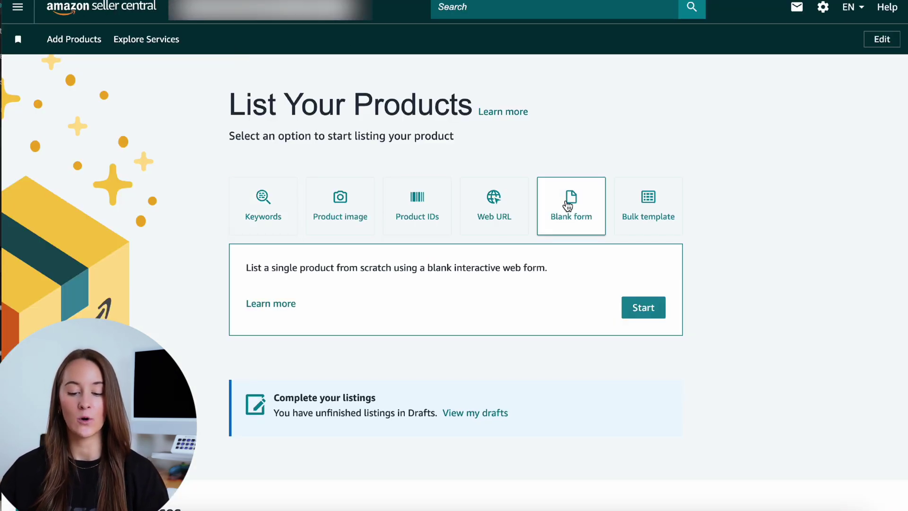
{"action": "left_click", "coordinate": [633, 306]}
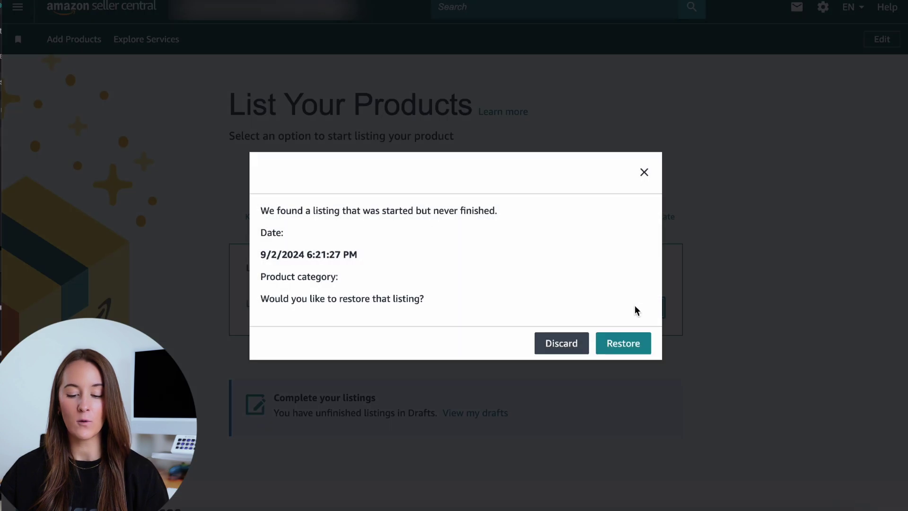
{"action": "left_click", "coordinate": [566, 347]}
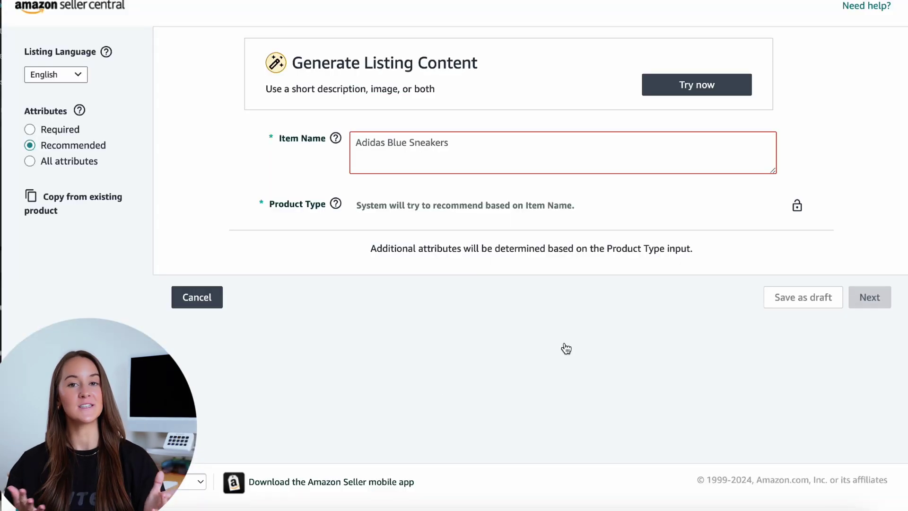
Name the listing 't shirt' and accept Shirt as the product type
{"action": "left_click", "coordinate": [398, 148]}
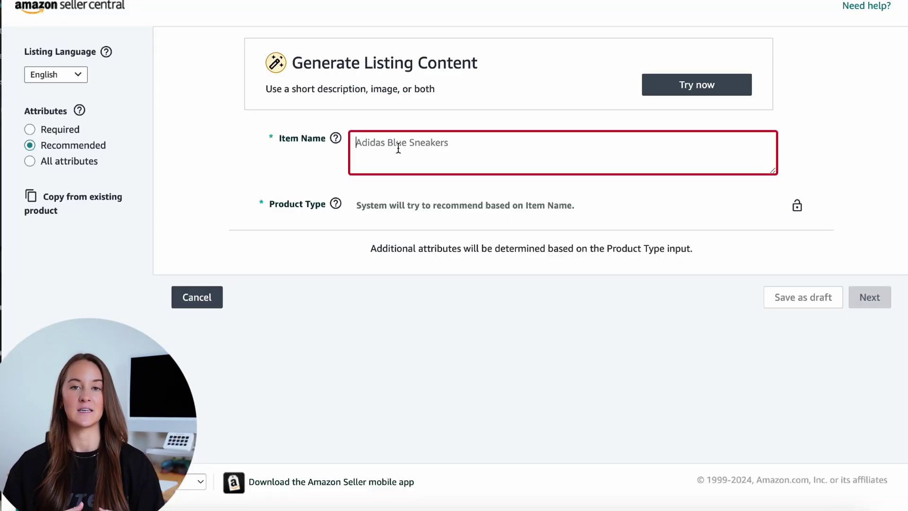
{"action": "type", "text": "ts"}
{"action": "key", "text": "BackSpace"}
{"action": "type", "text": "shi"}
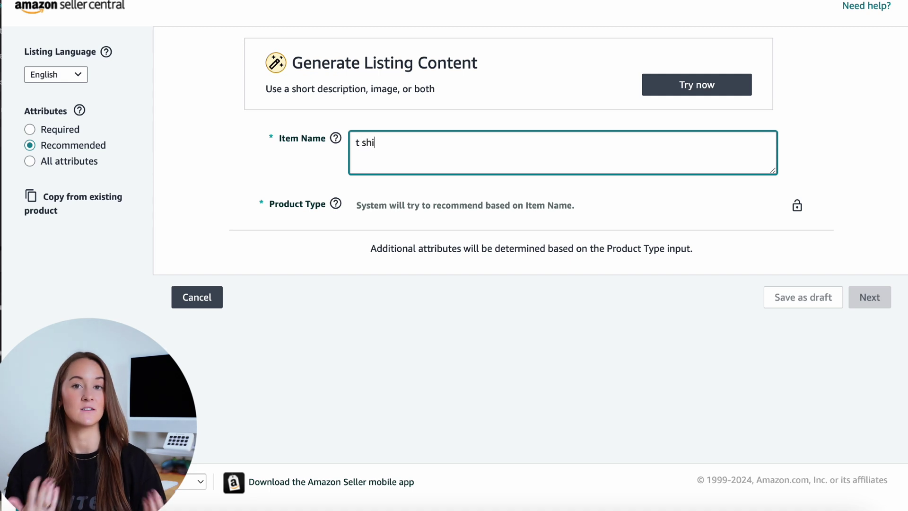
{"action": "type", "text": "rt"}
{"action": "key", "text": "Tab"}
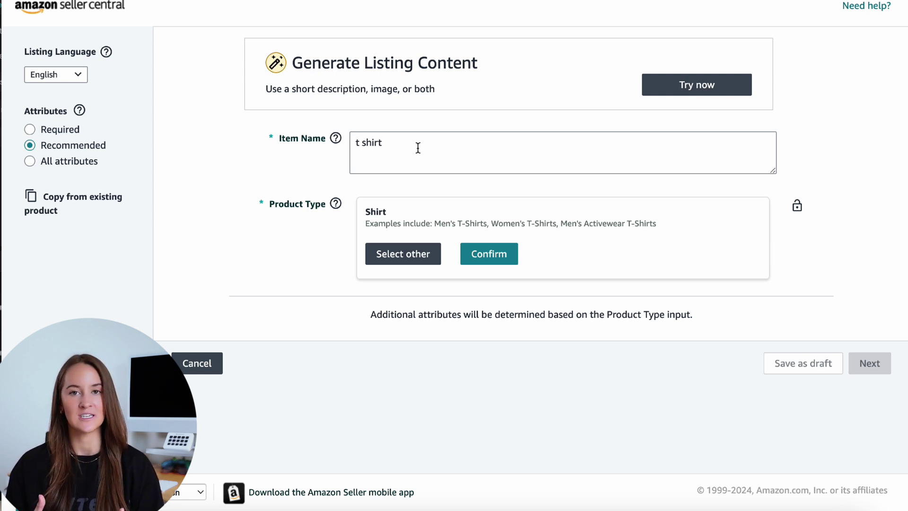
{"action": "left_click", "coordinate": [476, 253]}
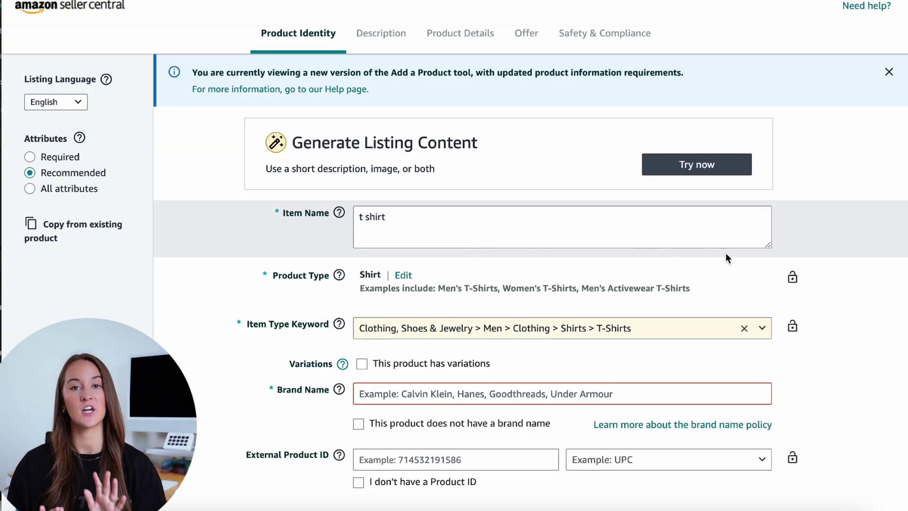
Add Color and Shirt Size variations, mark the product as unbranded, and continue to Description
{"action": "scroll", "coordinate": [820, 321], "scroll_direction": "down", "scroll_amount": 2}
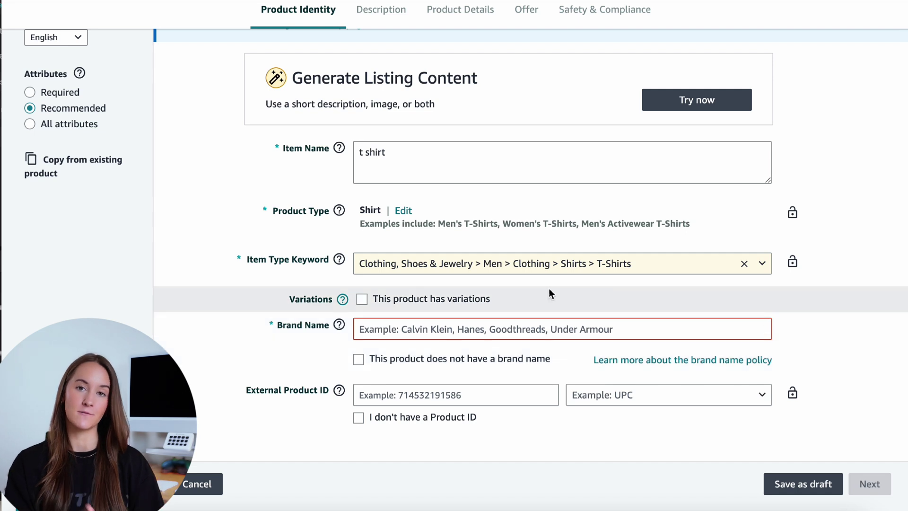
{"action": "left_click", "coordinate": [362, 299]}
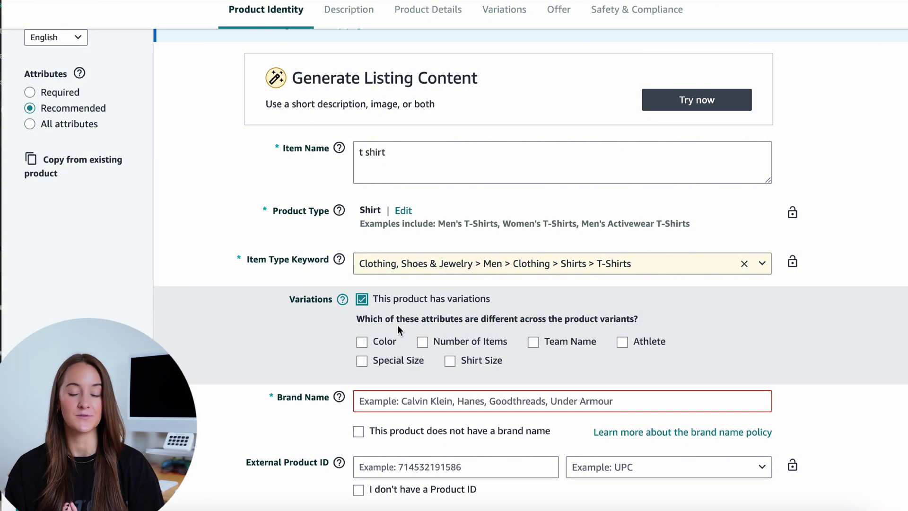
{"action": "left_click", "coordinate": [361, 343]}
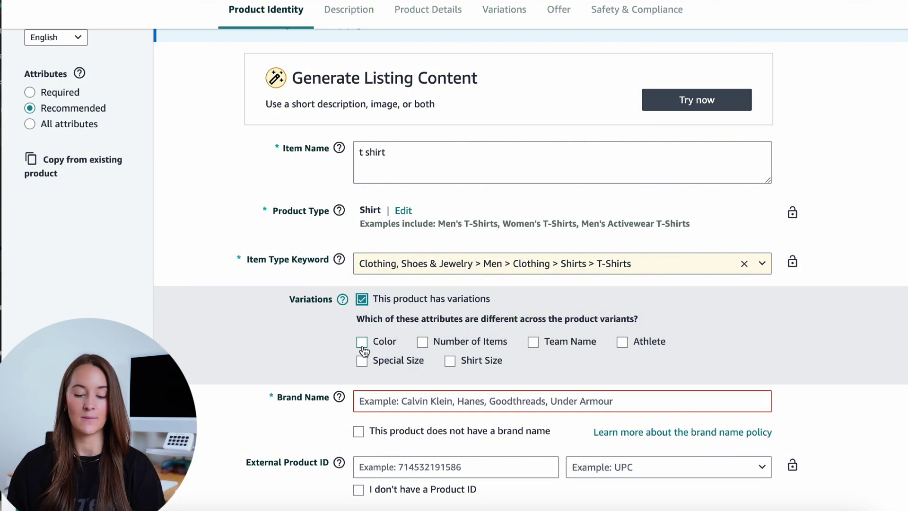
{"action": "left_click", "coordinate": [450, 362]}
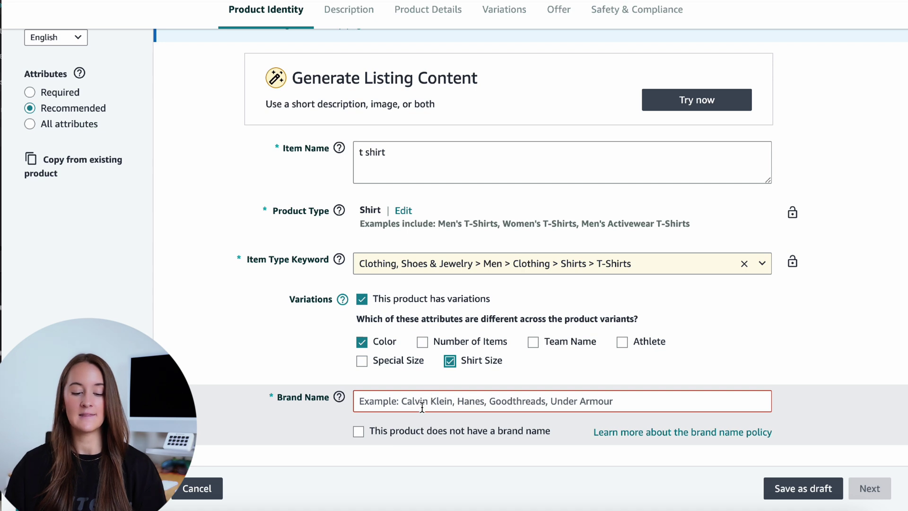
{"action": "left_click", "coordinate": [359, 431]}
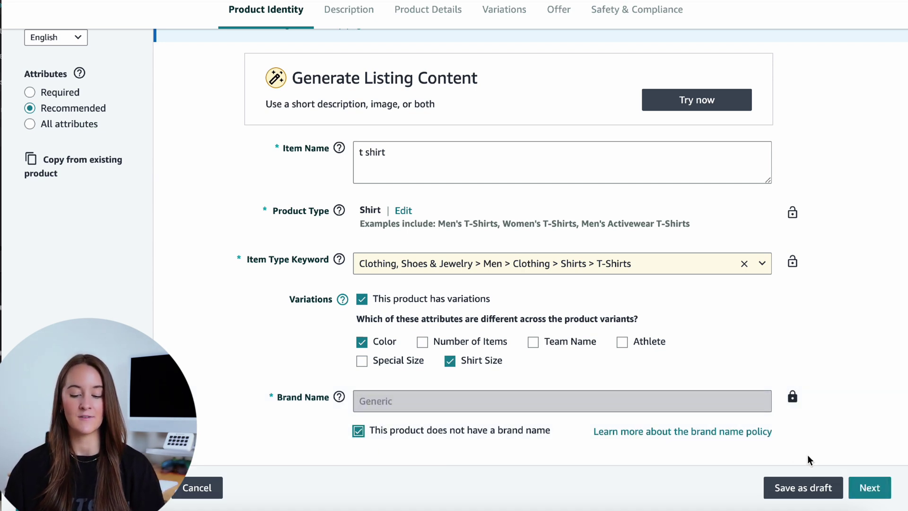
{"action": "left_click", "coordinate": [868, 489]}
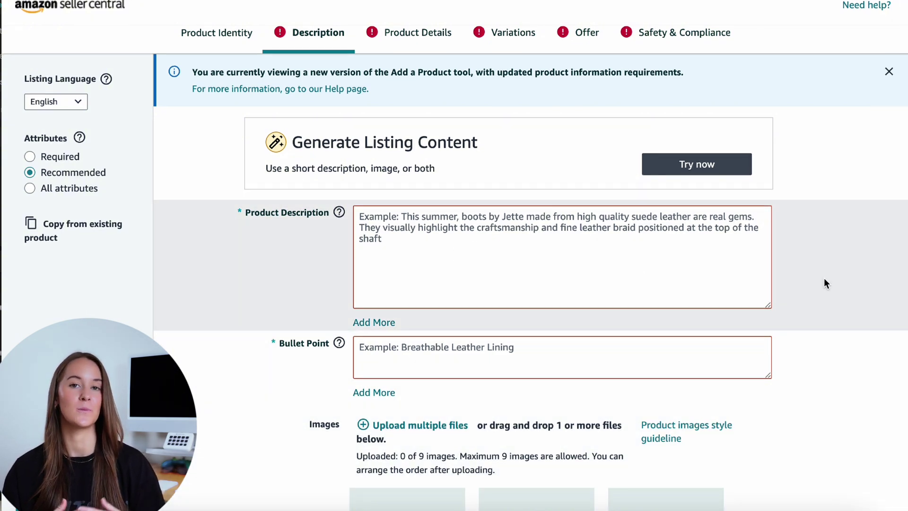
Cancel the Amazon listing, then mark the GTIN exemption as requested and complete Printify setup
{"action": "scroll", "coordinate": [824, 282], "scroll_direction": "down", "scroll_amount": 10}
{"action": "scroll", "coordinate": [825, 283], "scroll_direction": "down", "scroll_amount": 3}
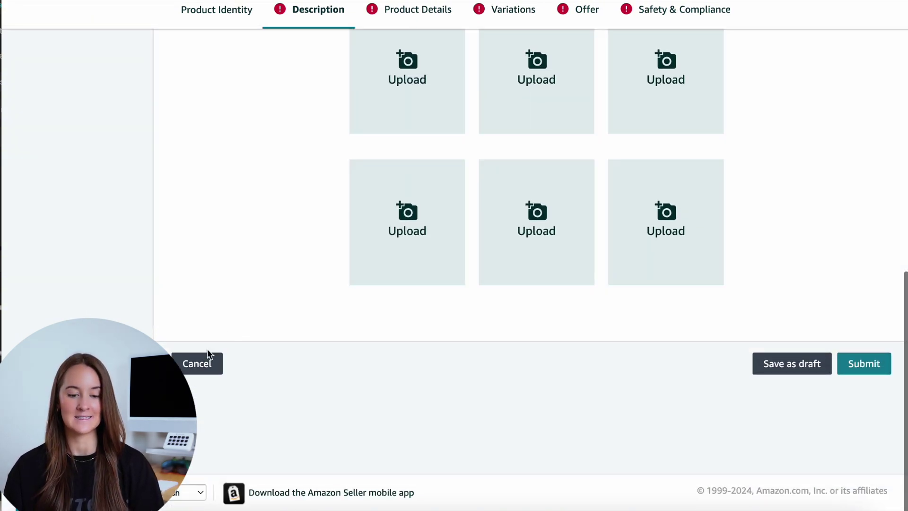
{"action": "left_click", "coordinate": [199, 364]}
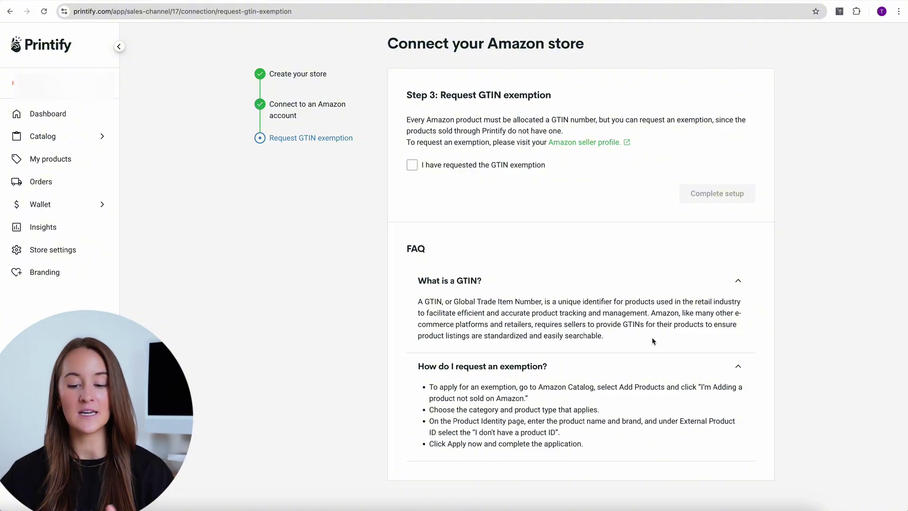
{"action": "left_click", "coordinate": [443, 171]}
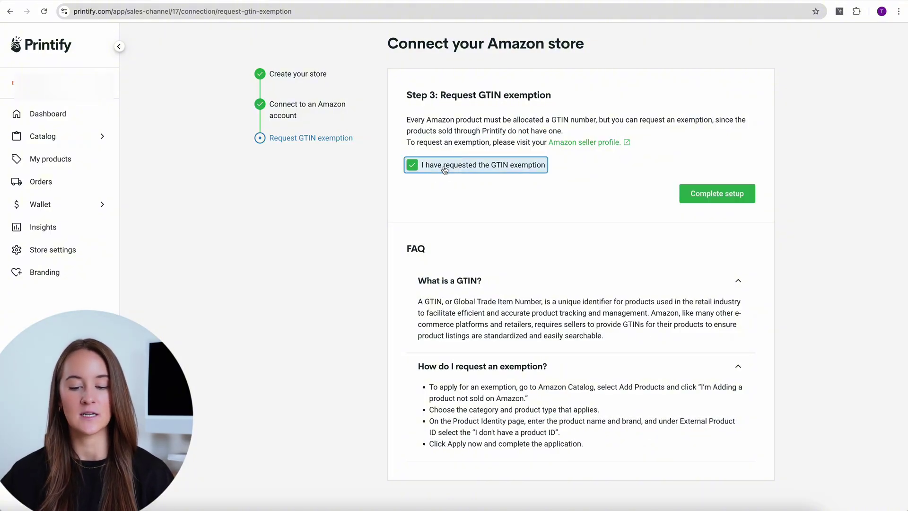
{"action": "left_click", "coordinate": [730, 193]}
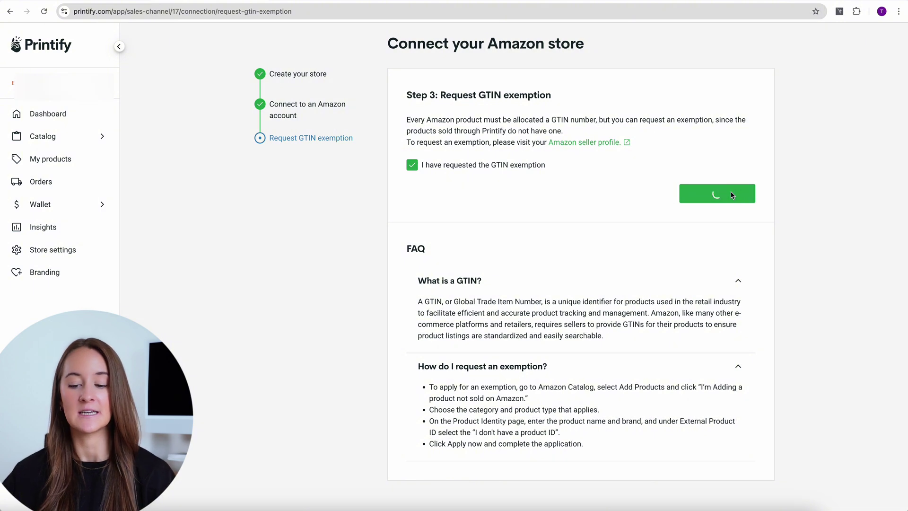